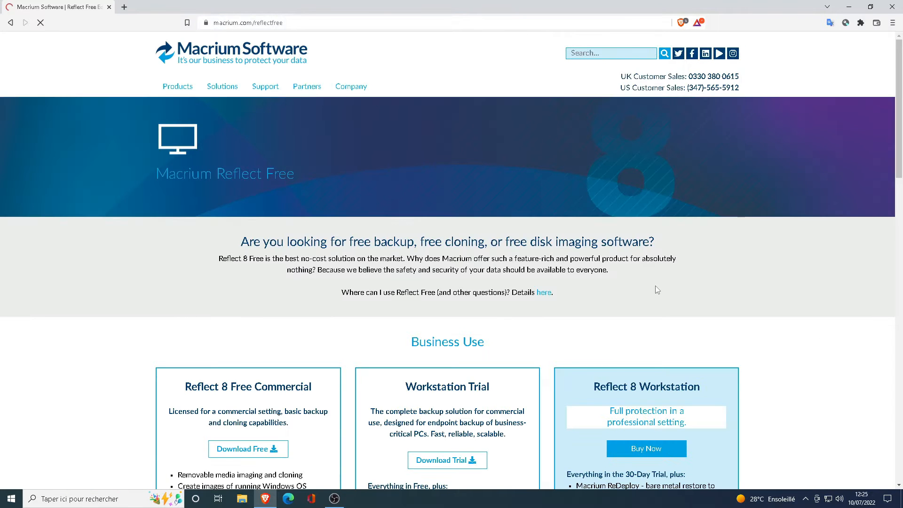
- Download the Reflect 8 Free installer with a personal free license and save it in Téléchargements as ReflectDLHF (1)
scroll(339, 241, down, 2)
scroll(339, 241, down, 9)
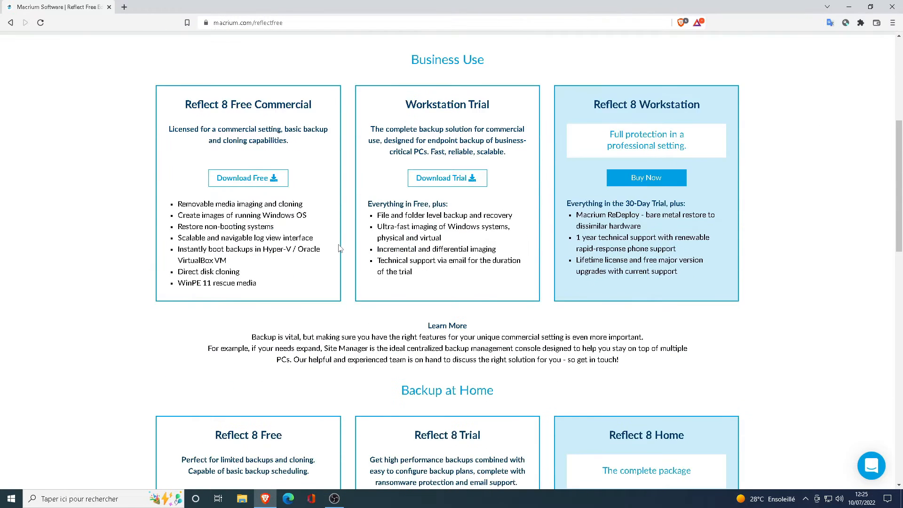
scroll(340, 247, up, 11)
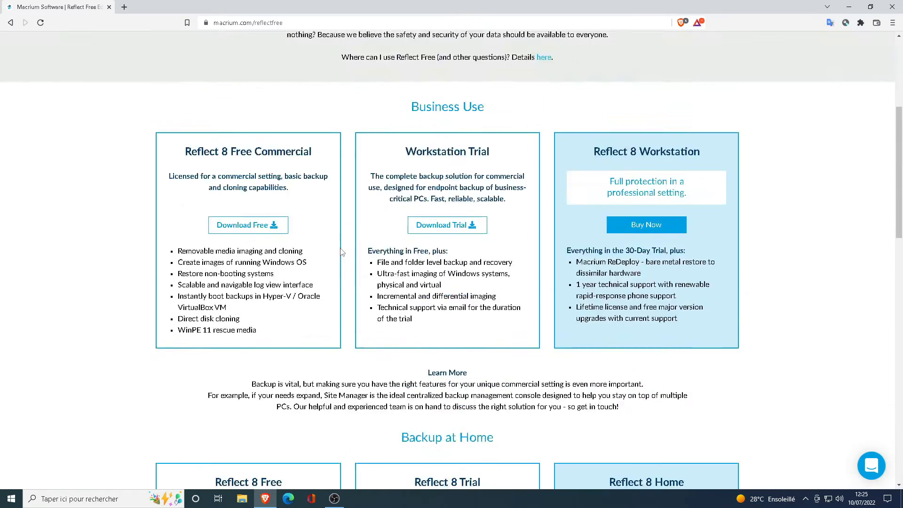
scroll(341, 252, down, 4)
drag(193, 201, 312, 199)
click(262, 229)
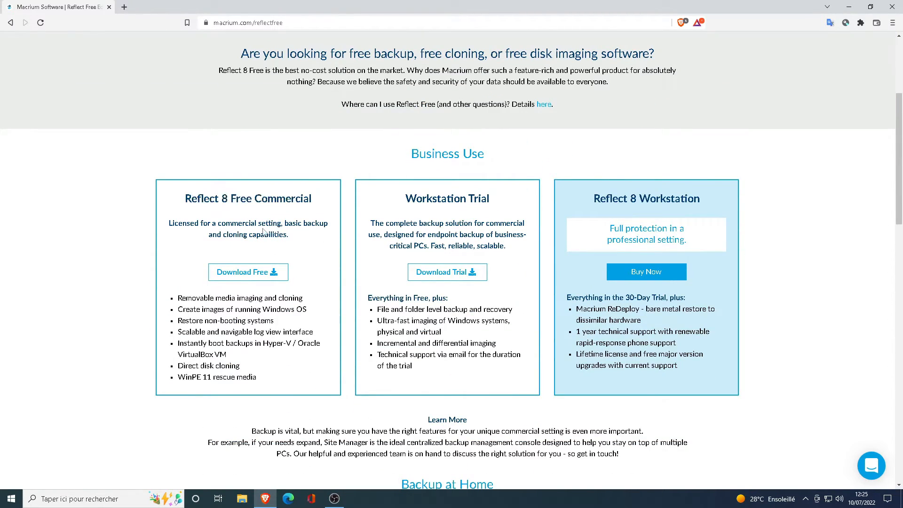
click(258, 275)
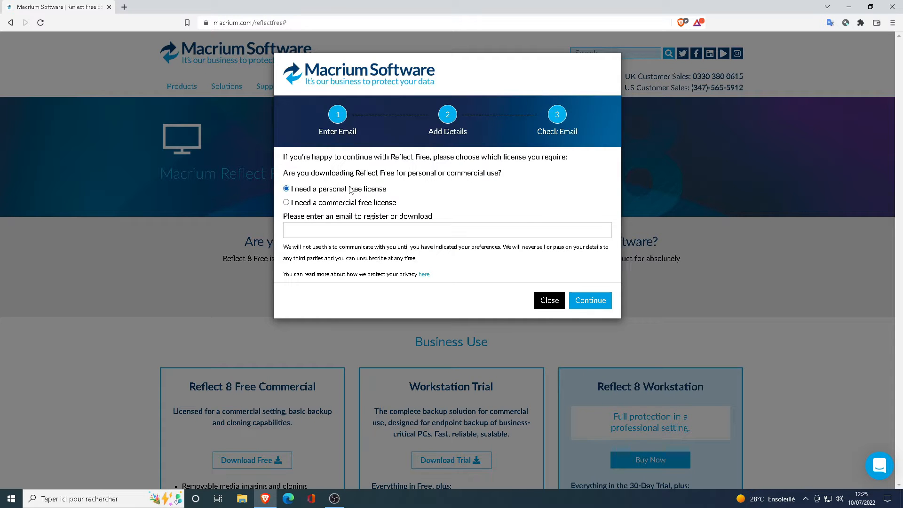
click(594, 307)
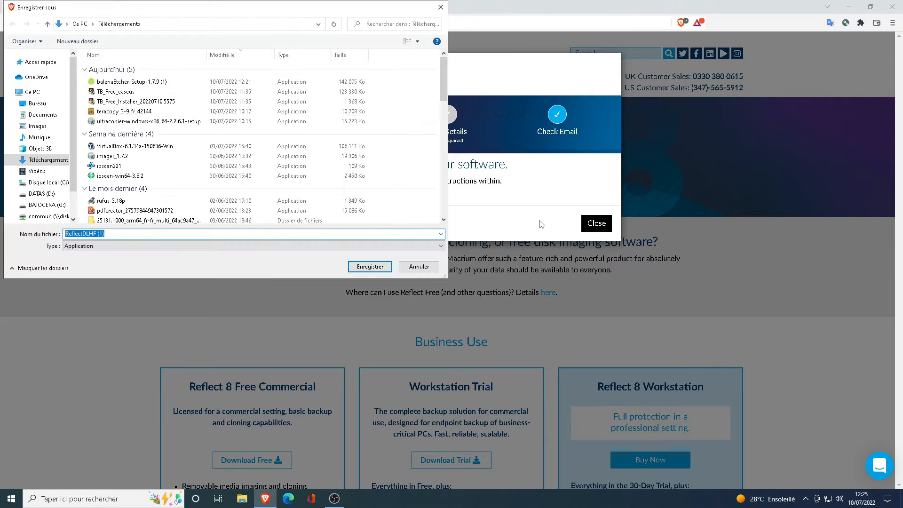
click(364, 267)
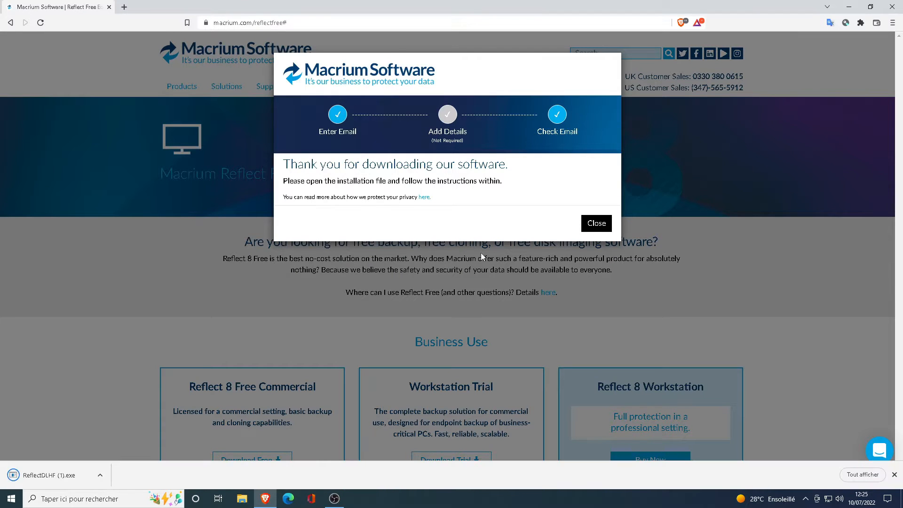
click(597, 224)
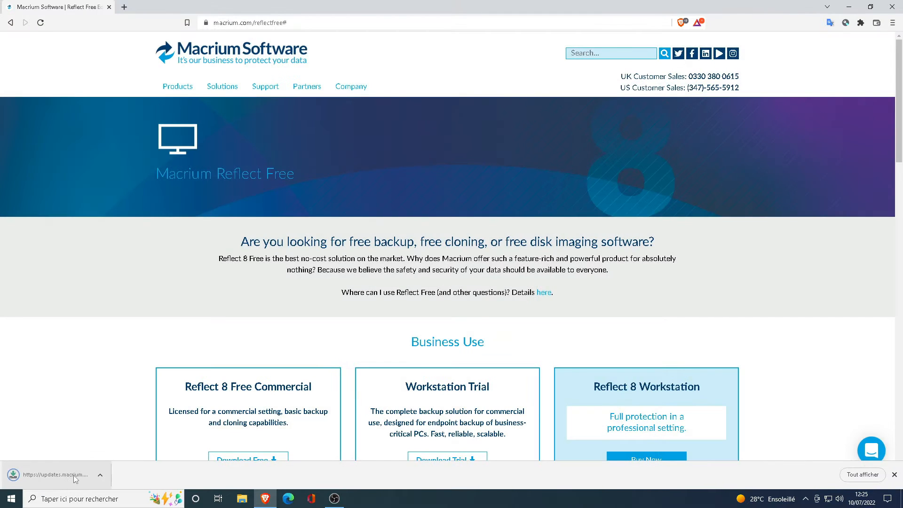
- Run the downloaded ReflectDLHF (1).exe, close the browser and download the Free installation package
click(75, 478)
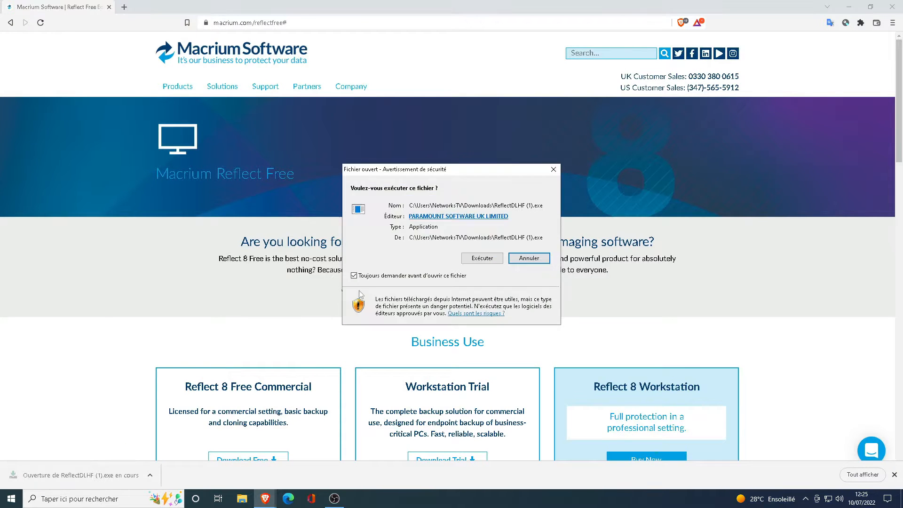
click(475, 258)
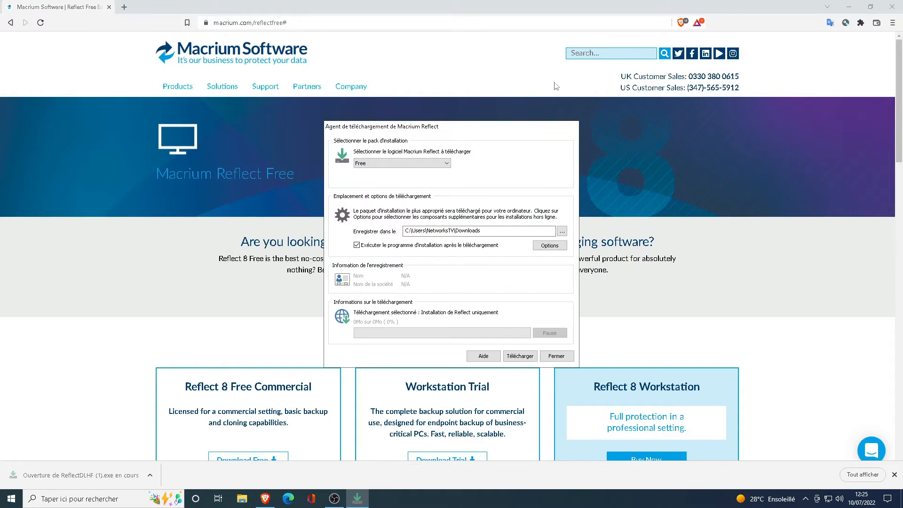
click(900, 3)
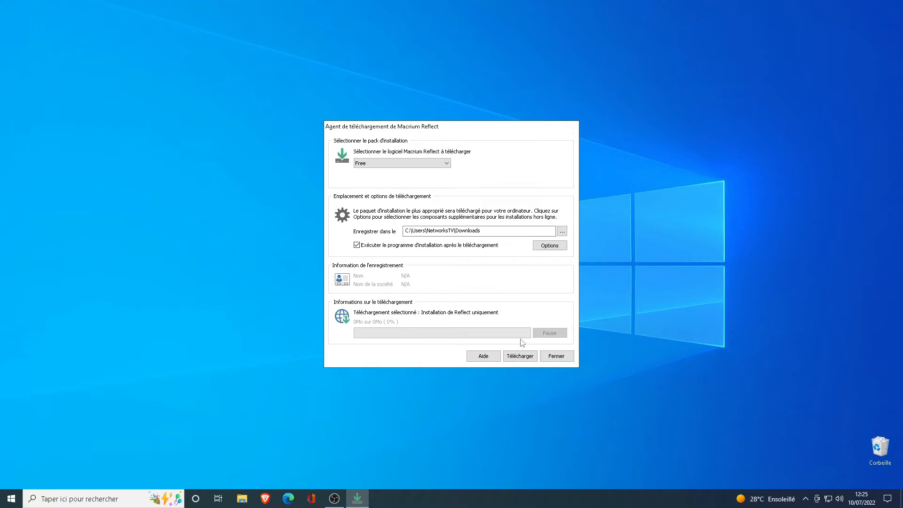
click(525, 355)
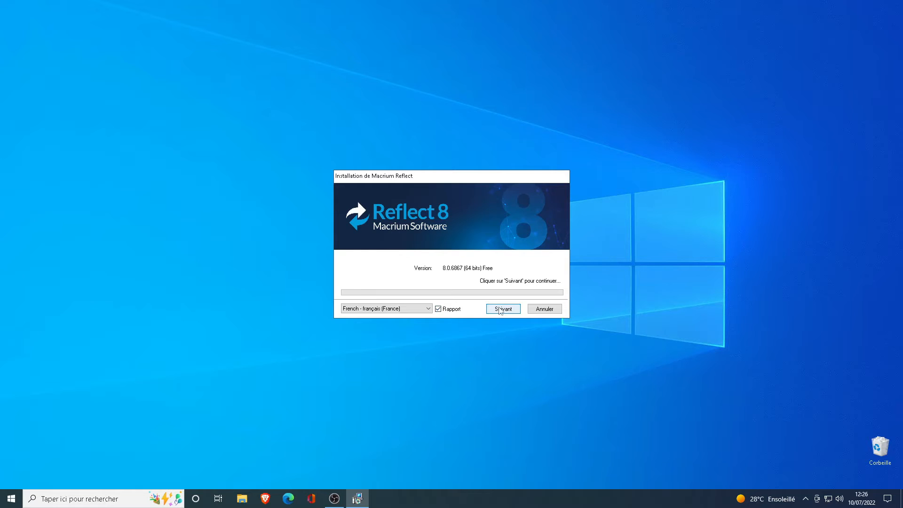
- Start the French-language Macrium Reflect Free setup and accept the terms of the license agreement
click(500, 310)
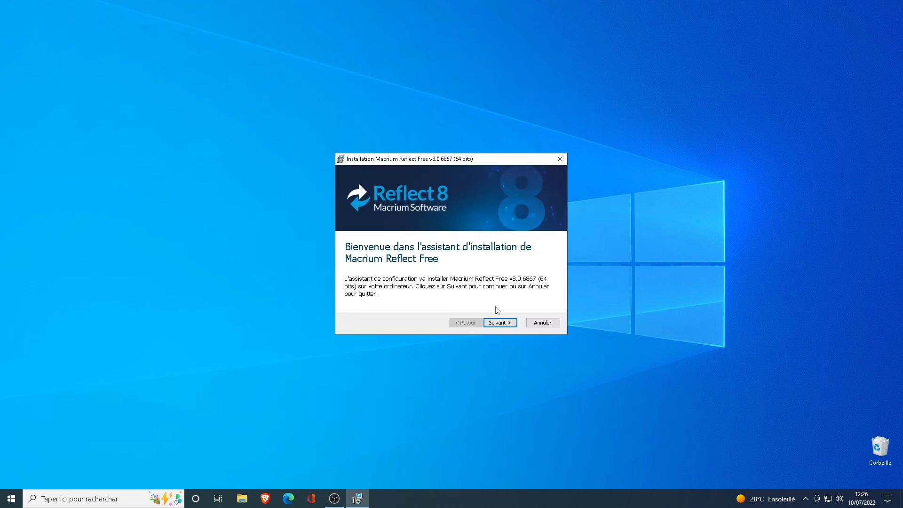
click(501, 322)
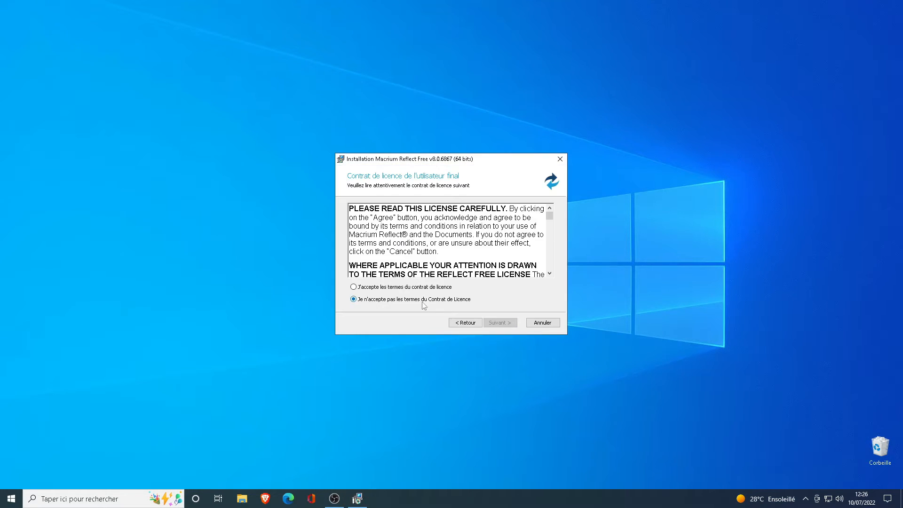
click(416, 288)
click(498, 322)
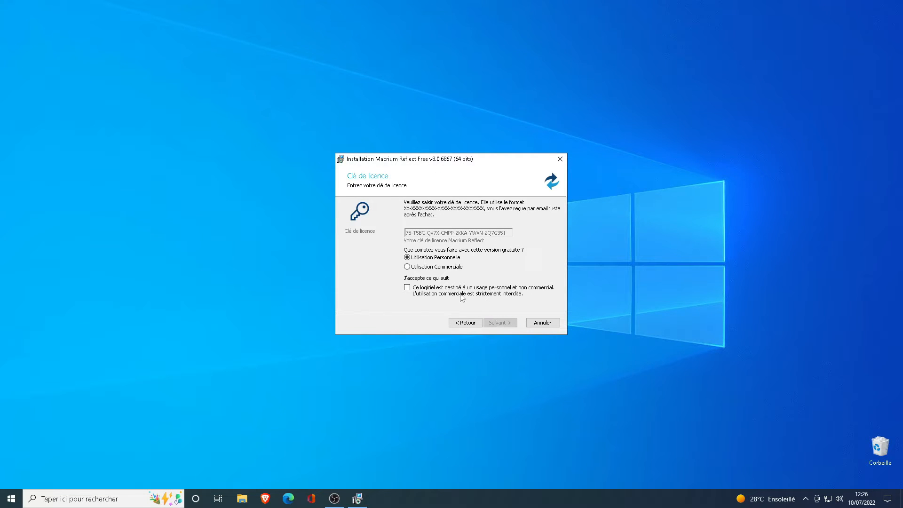
- Accept the personal, non-commercial use condition and opt out of registering this Macrium Reflect installation
click(406, 288)
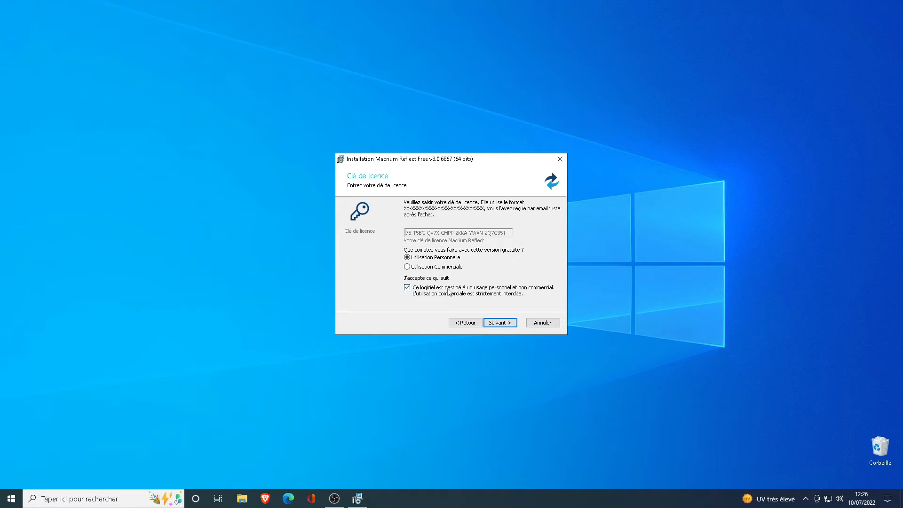
click(497, 323)
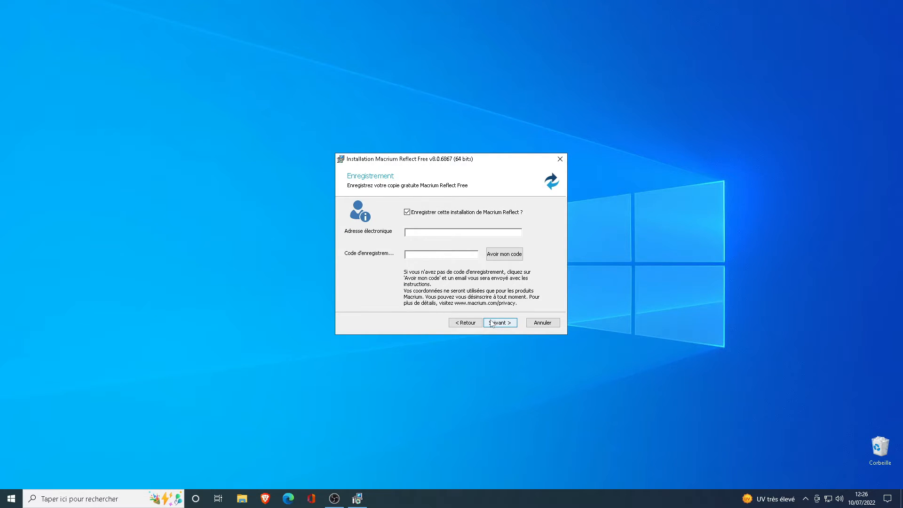
click(407, 213)
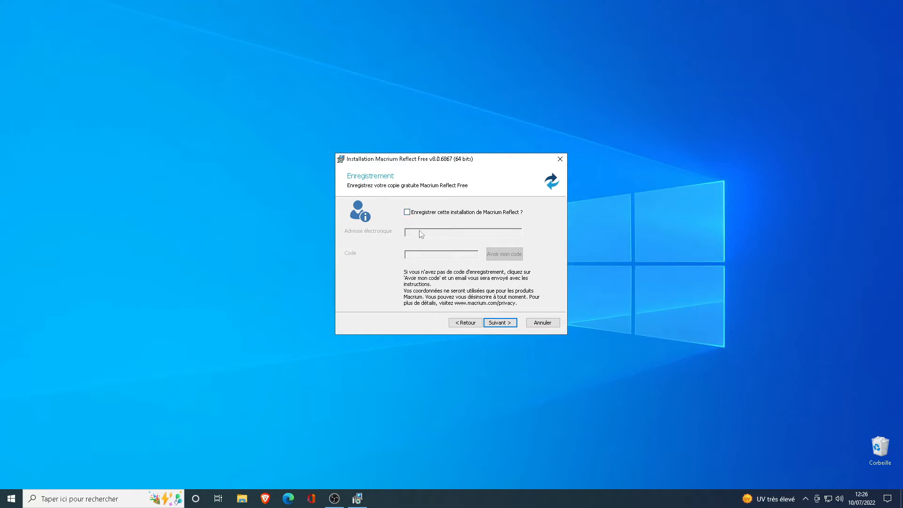
click(507, 323)
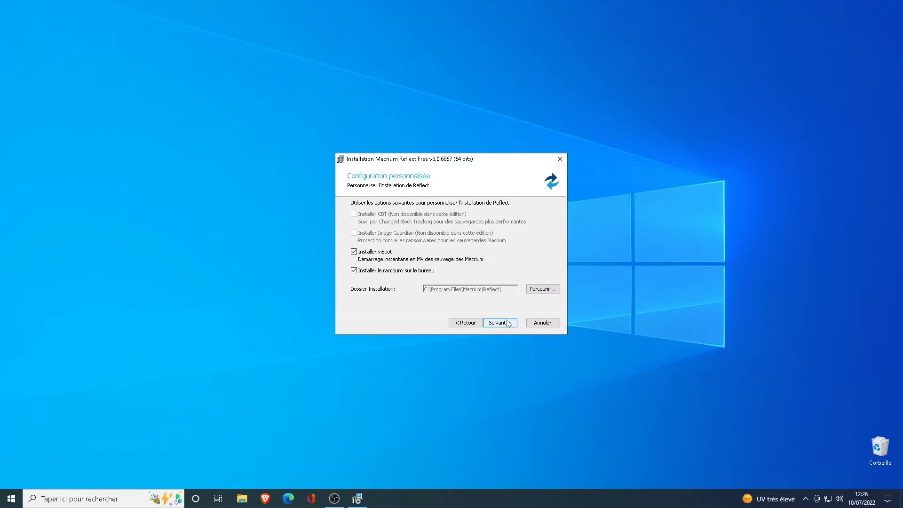
- Exclude viBoot from the custom setup, then install Macrium Reflect Free and finish the wizard
click(382, 253)
click(494, 325)
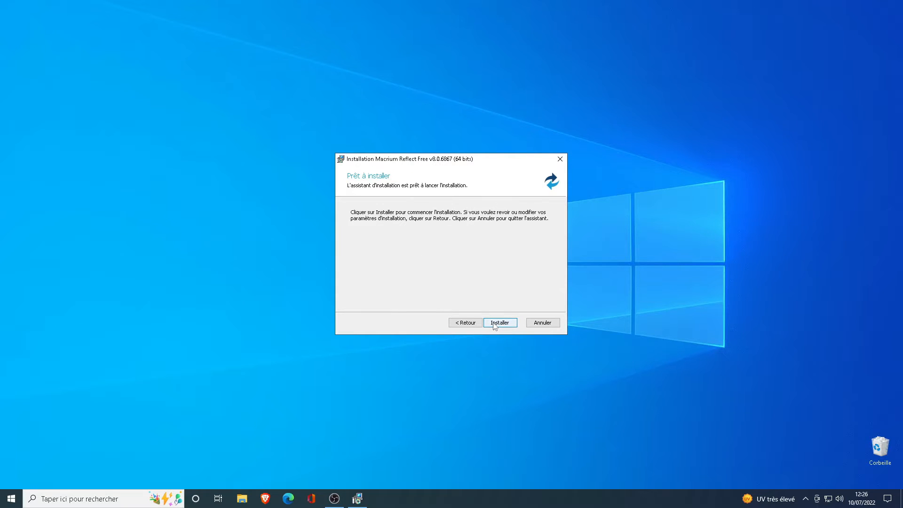
click(493, 324)
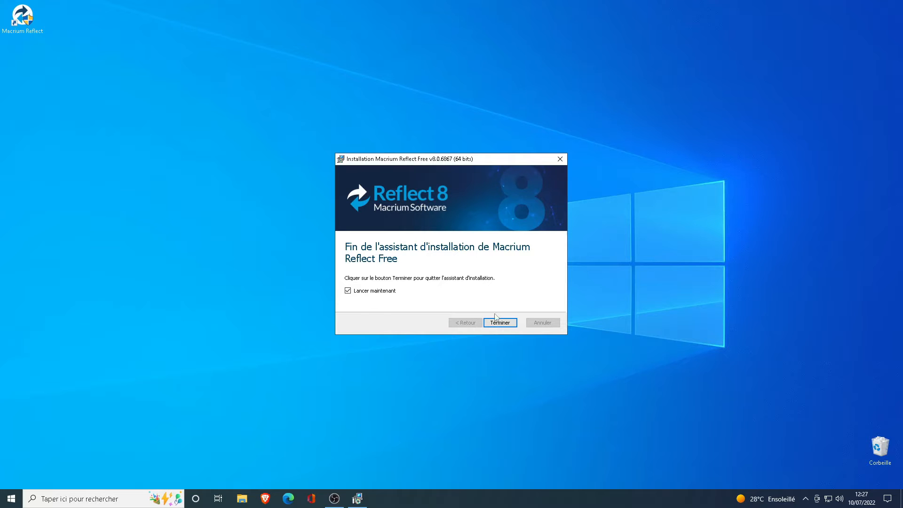
click(508, 323)
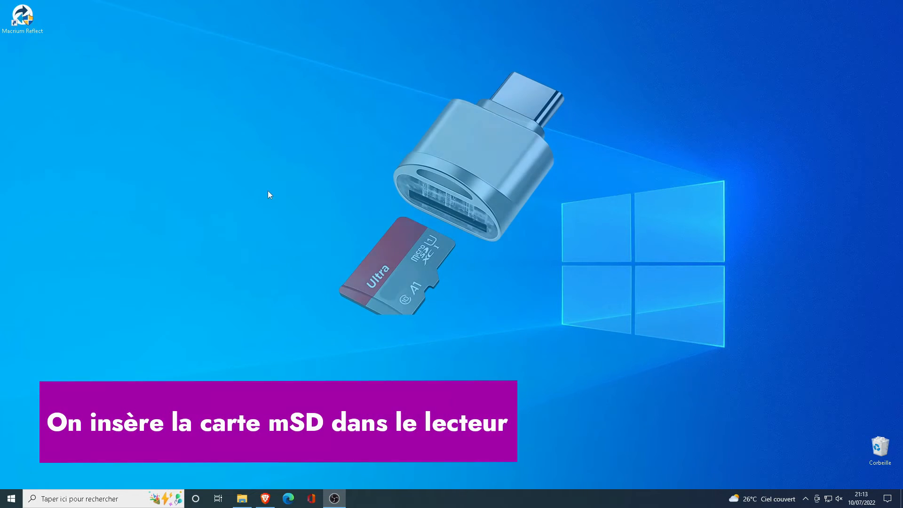
- Open Macrium Reflect and start creating a disk image of the card containing the NO NAME (M:) partition
double_click(20, 17)
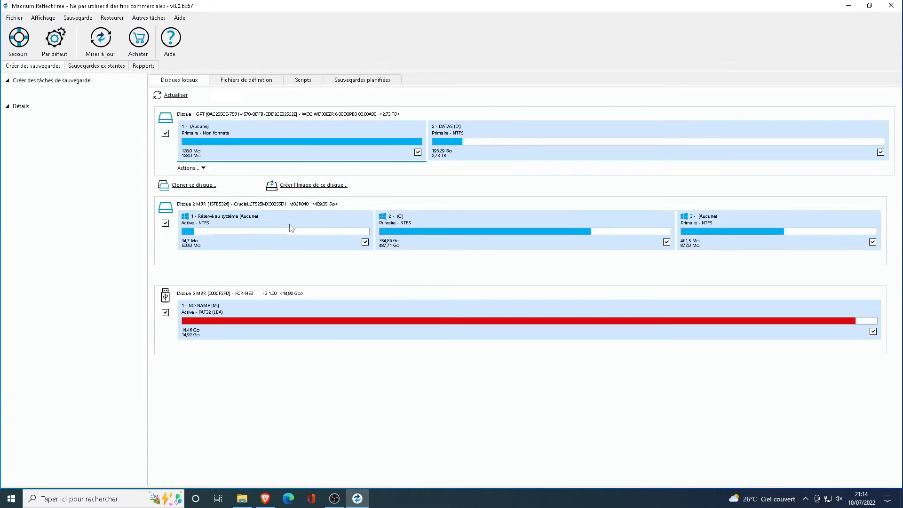
click(288, 314)
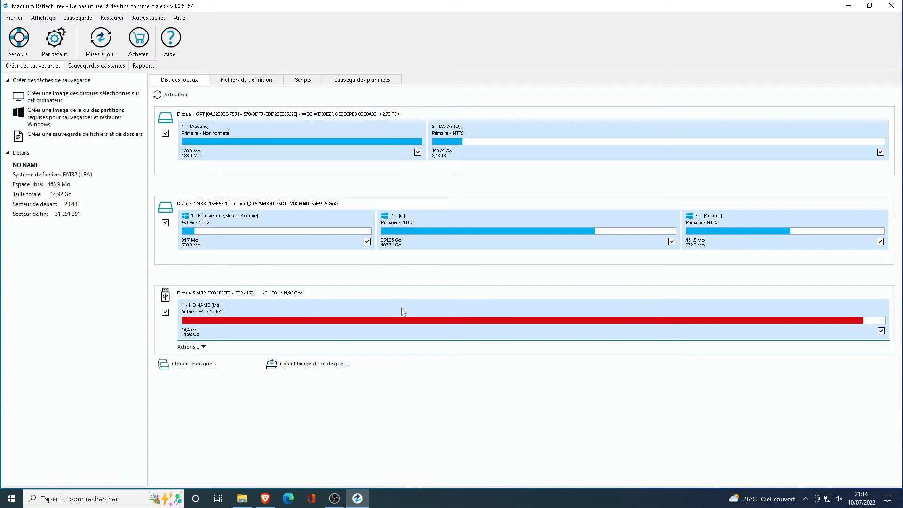
click(306, 365)
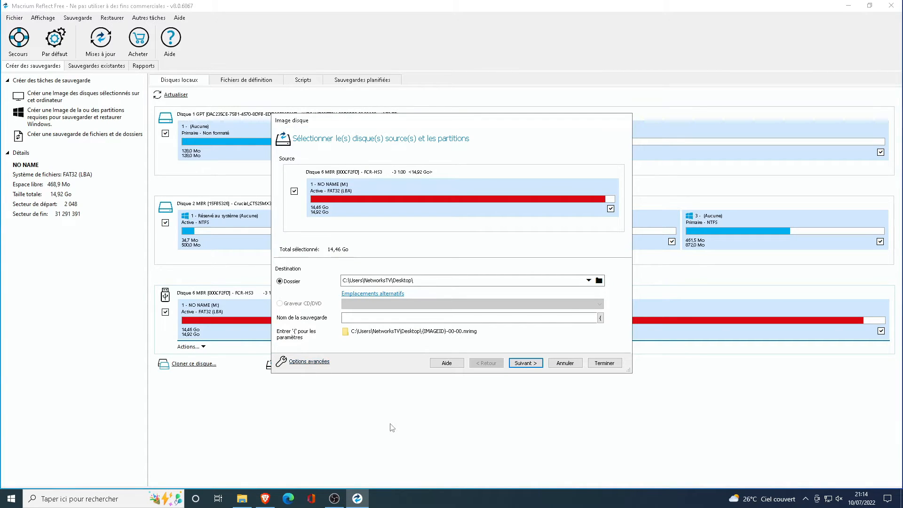
- Choose the Bureau folder as the image destination, leaving the backup name blank, and continue to the backup plan
click(599, 281)
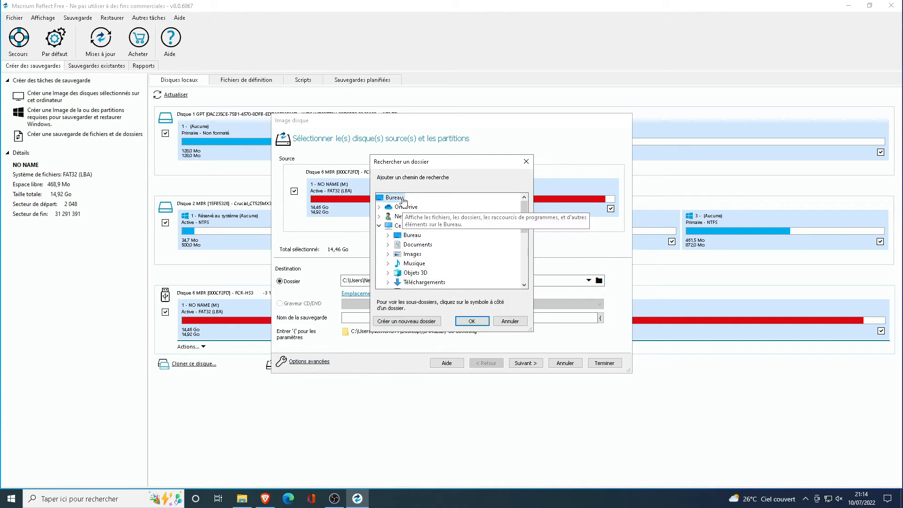
double_click(412, 235)
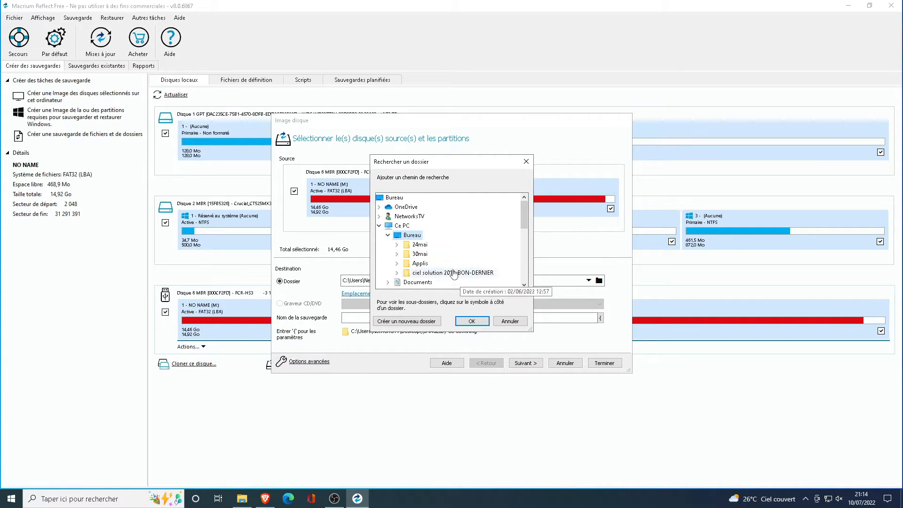
click(395, 198)
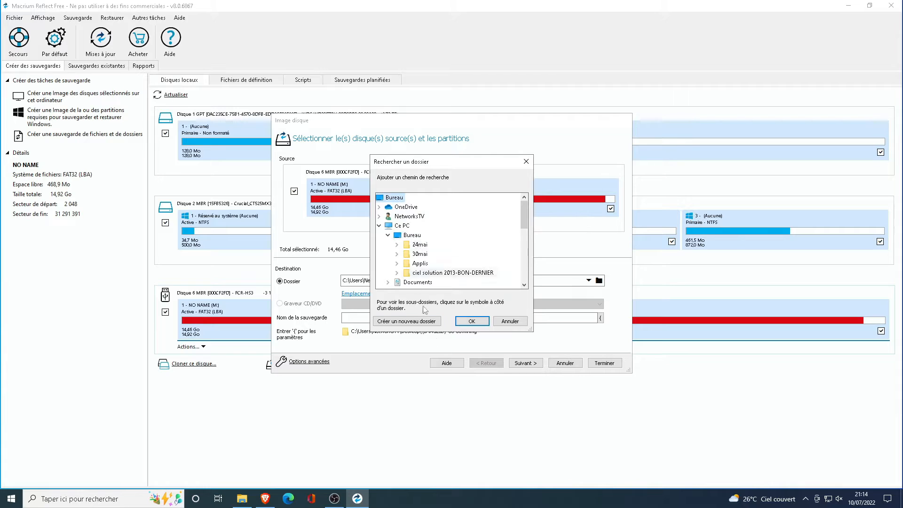
click(472, 321)
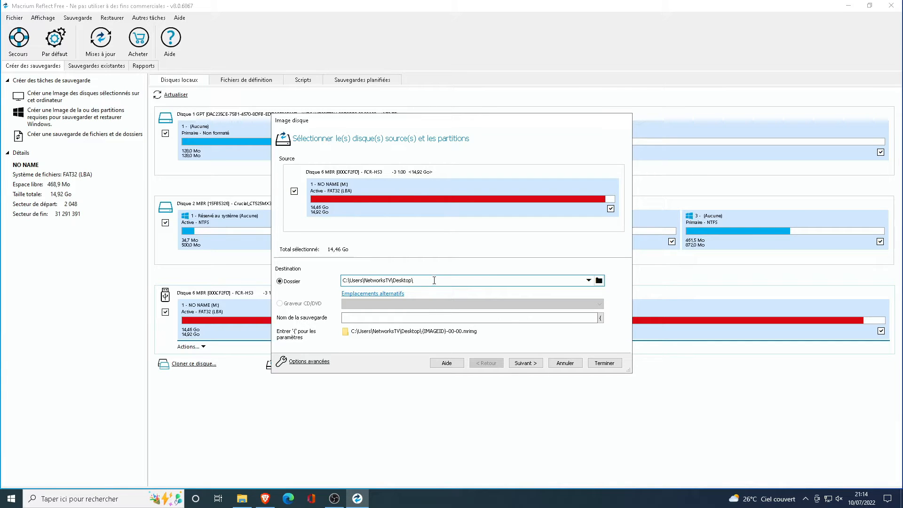
click(528, 365)
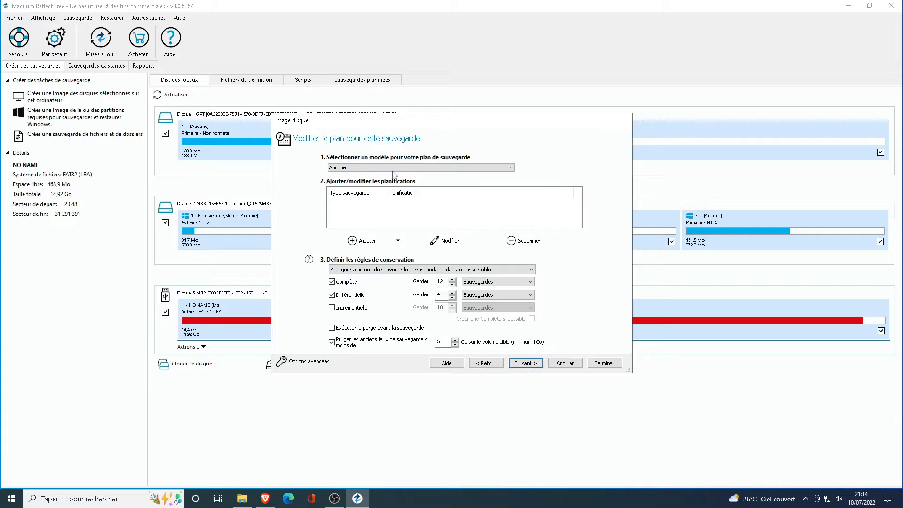
- Add a full (Complète) backup schedule with the frequency set to Une seule fois
click(360, 240)
click(364, 258)
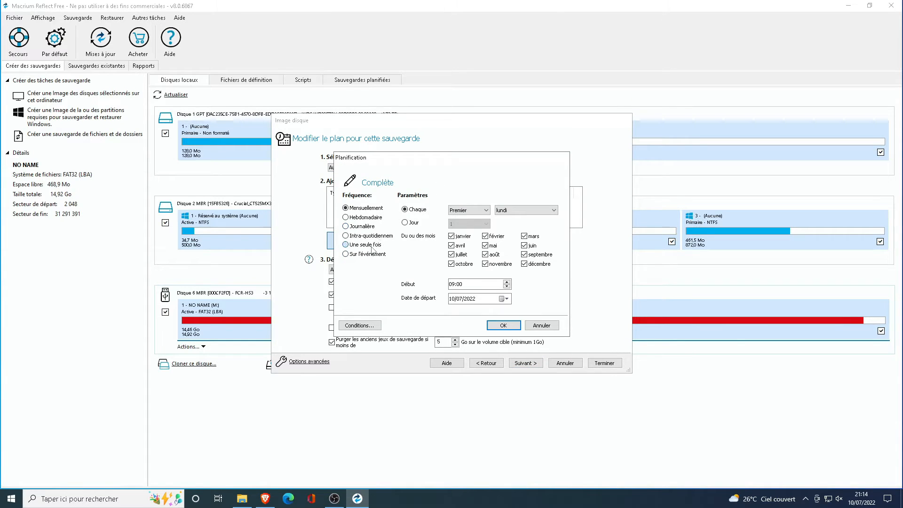
click(372, 247)
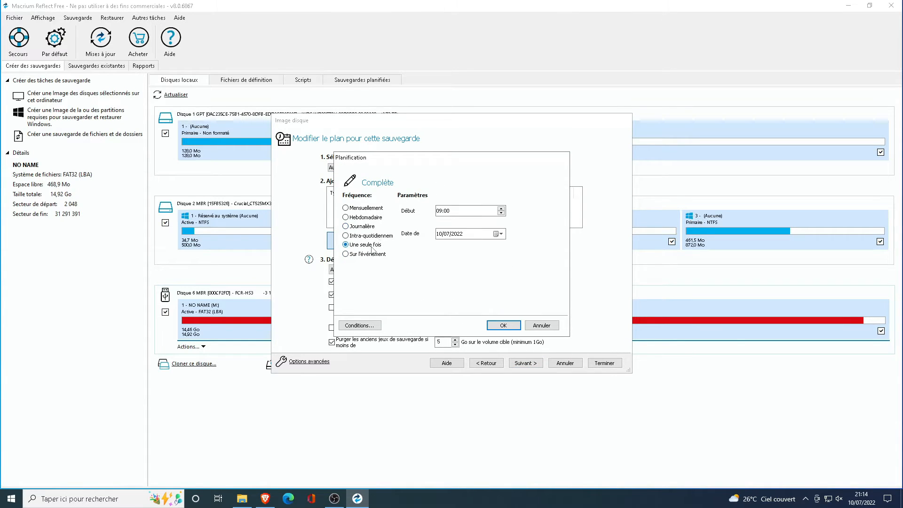
click(503, 326)
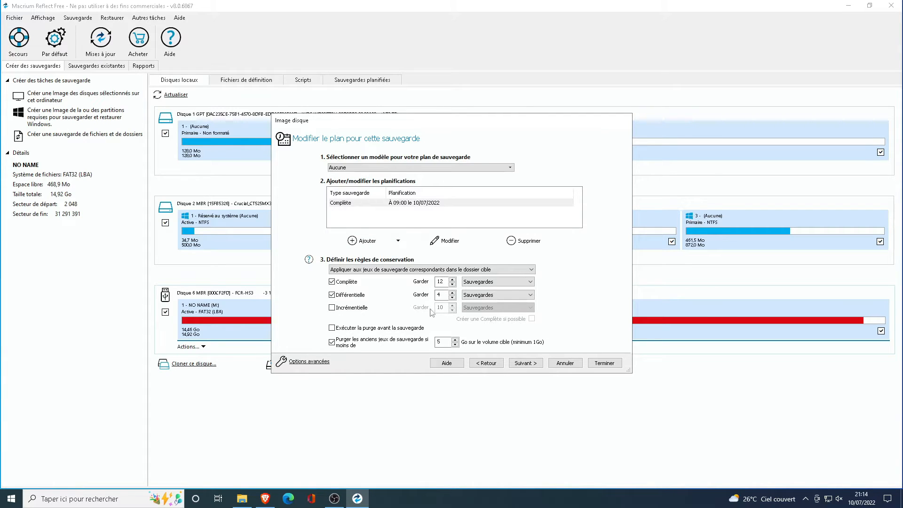
- Disable the differential retention rule, set full backups to keep to 1, and complete the disk image wizard
click(360, 295)
click(452, 284)
click(452, 285)
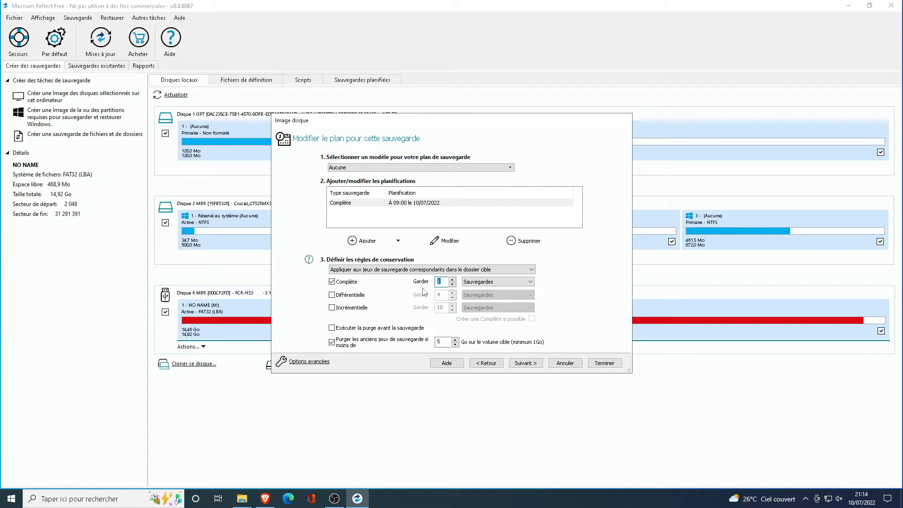
click(531, 364)
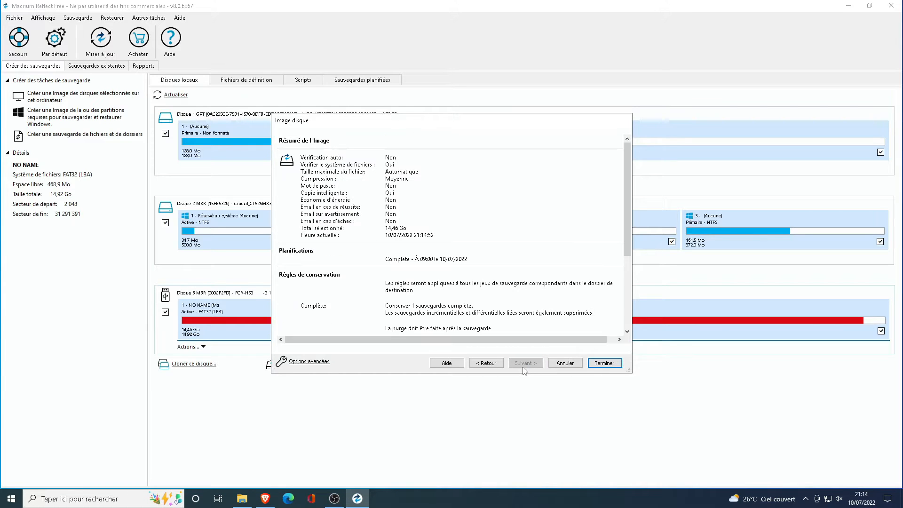
click(598, 365)
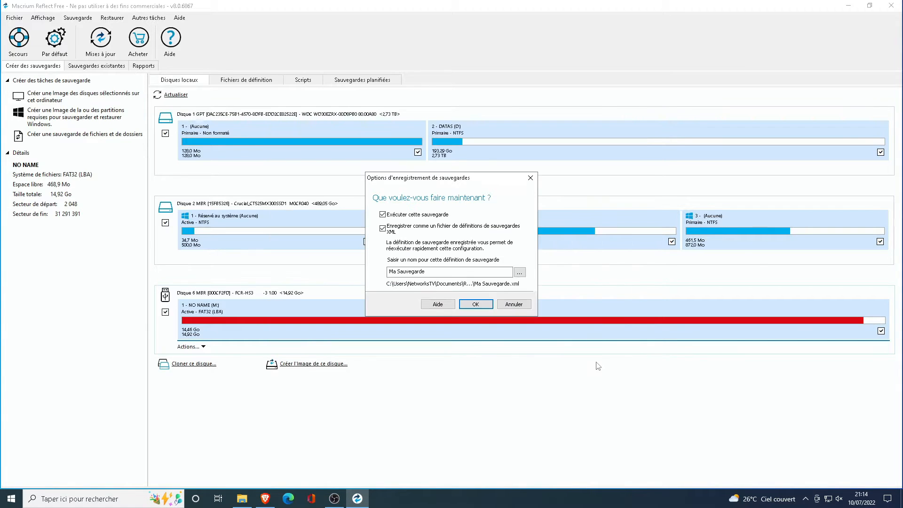
- Run the backup immediately without saving an XML definition file, then dismiss the finished image report and close the program
click(414, 231)
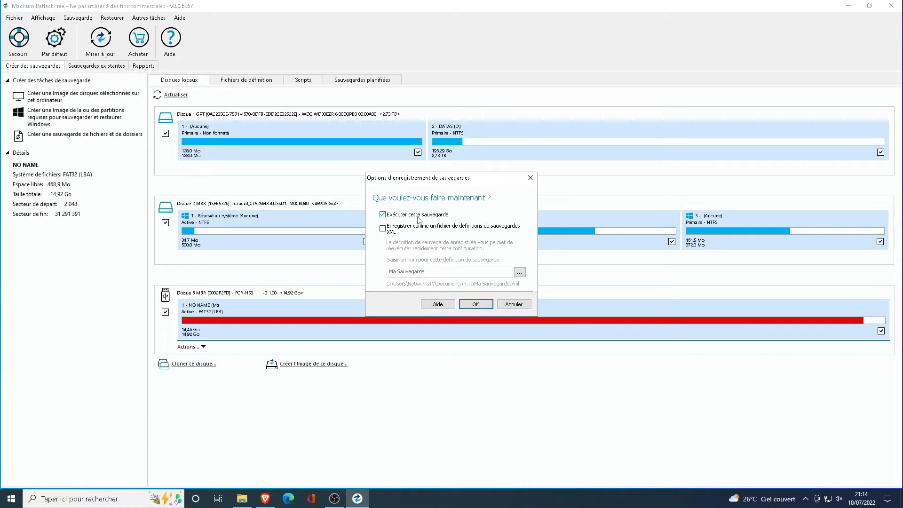
click(475, 305)
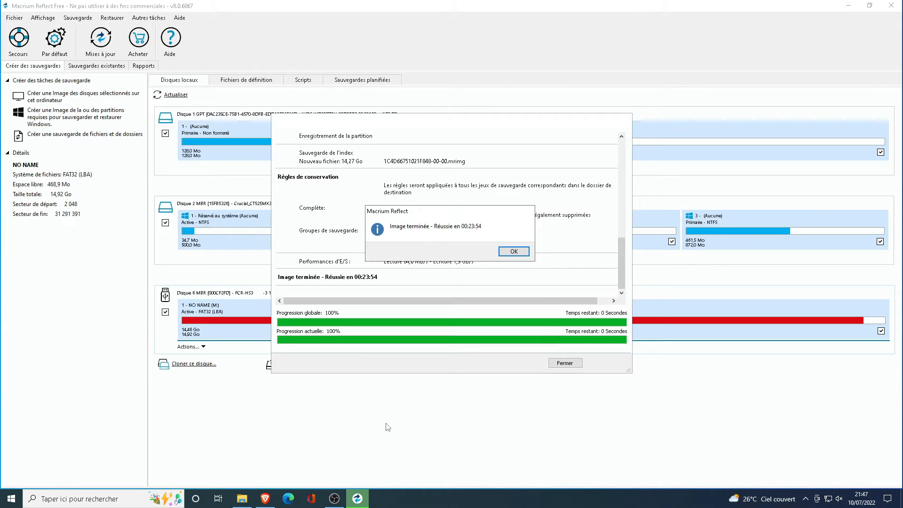
click(503, 254)
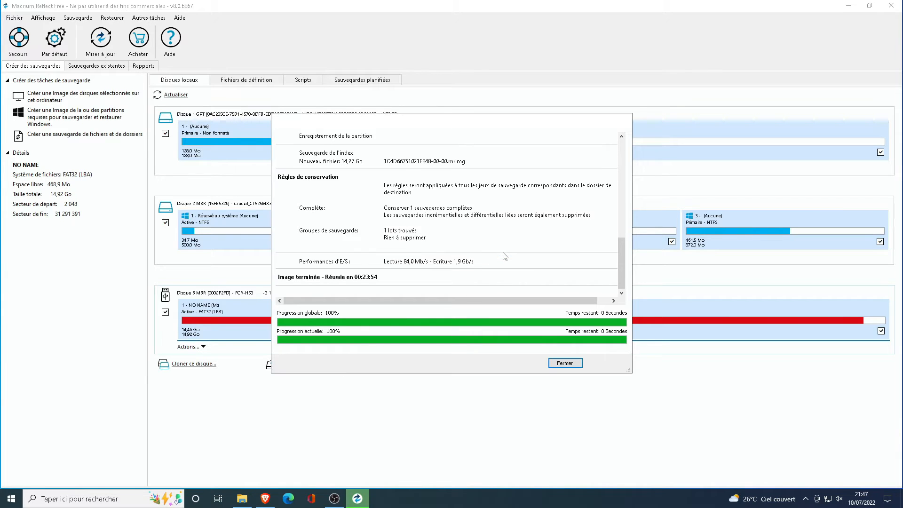
click(562, 363)
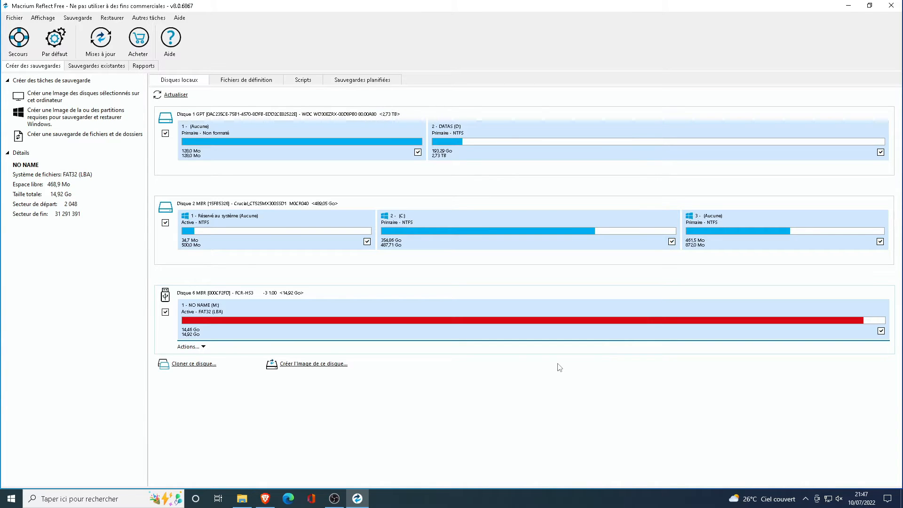
click(898, 9)
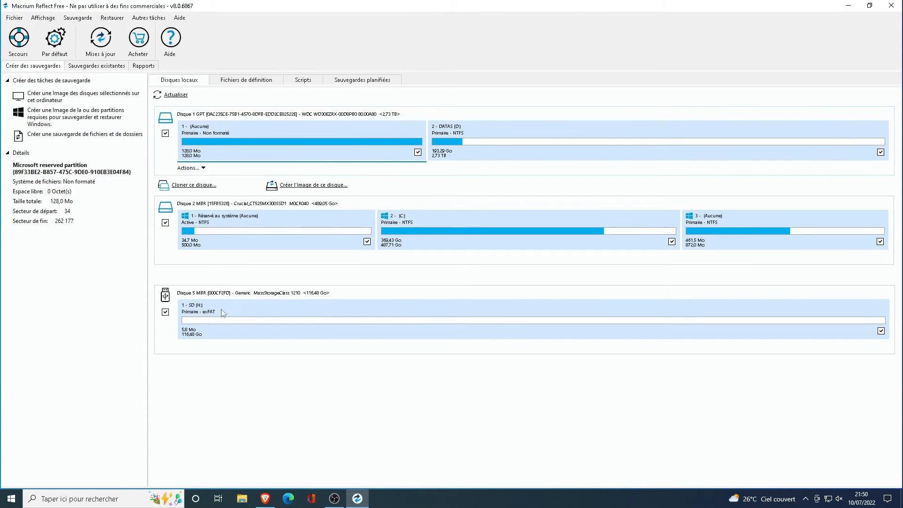
- Select the SD (H:) card and load the image file 1C4D66751021F848-00-00 from the Bureau folder for restoring
click(265, 316)
click(267, 320)
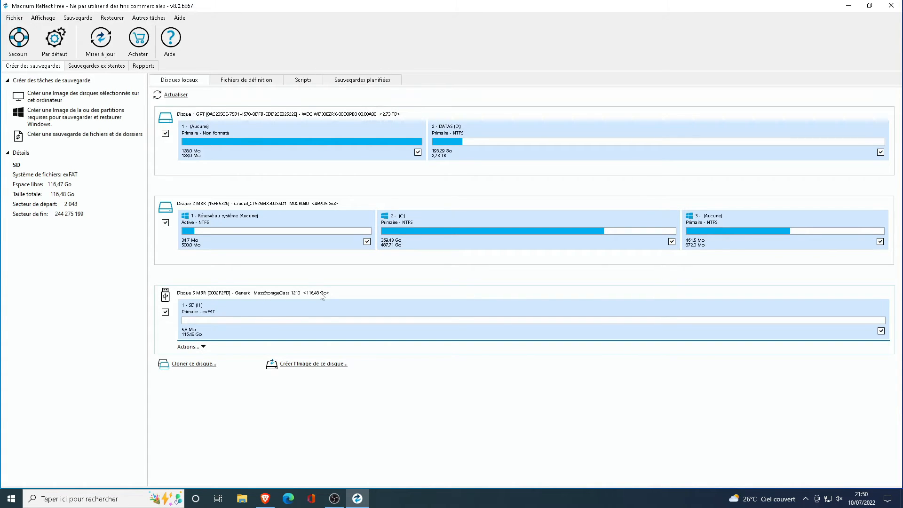
click(112, 18)
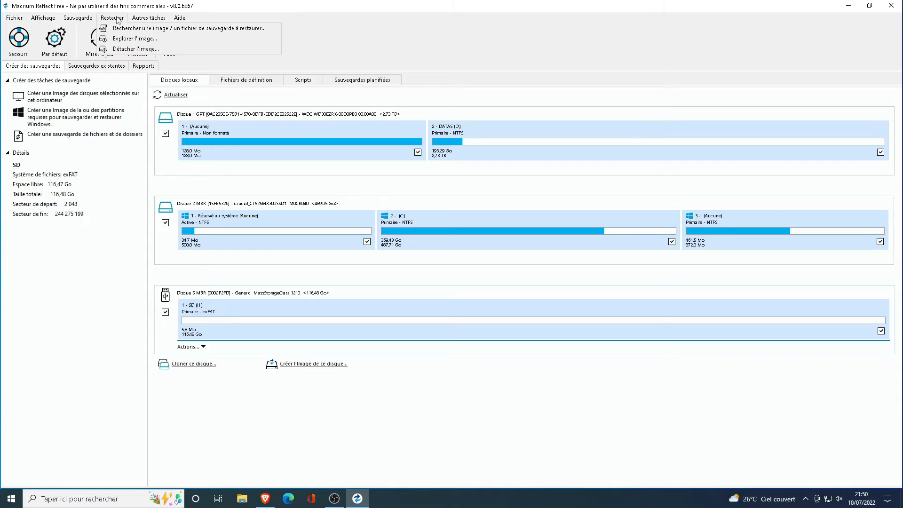
click(125, 29)
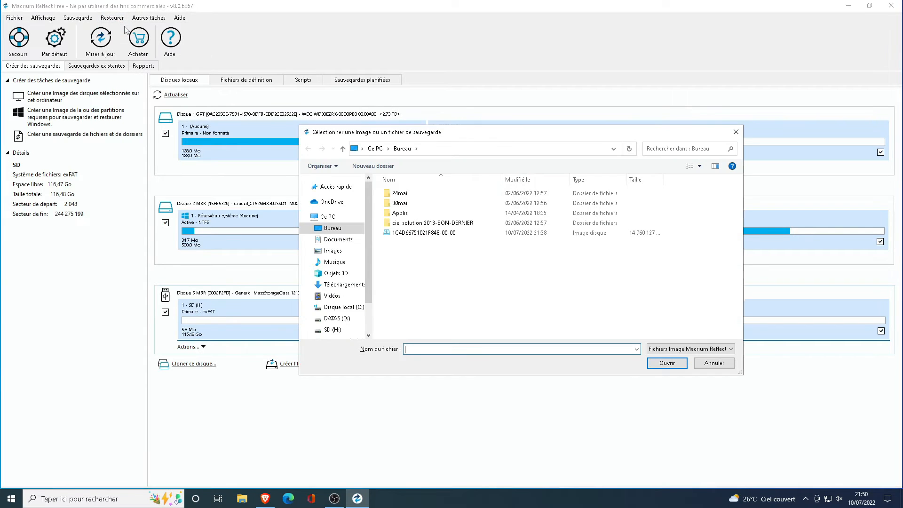
click(408, 234)
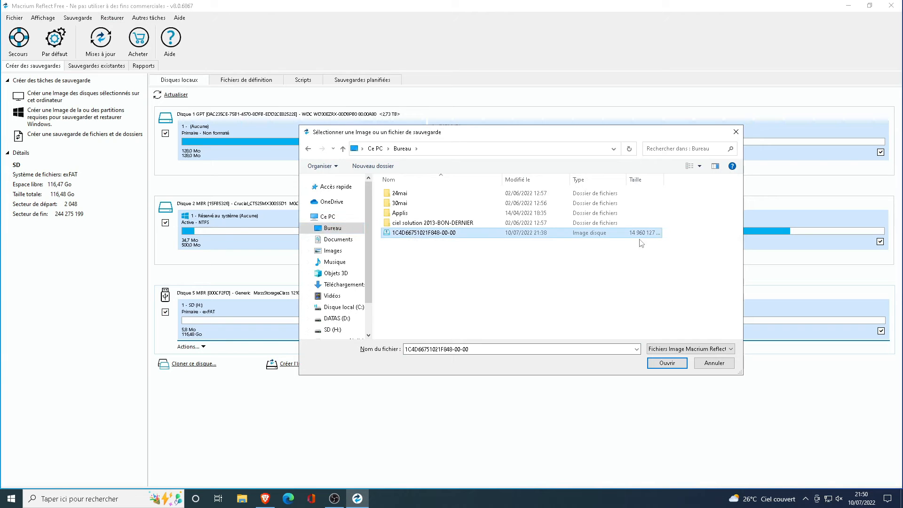
click(667, 364)
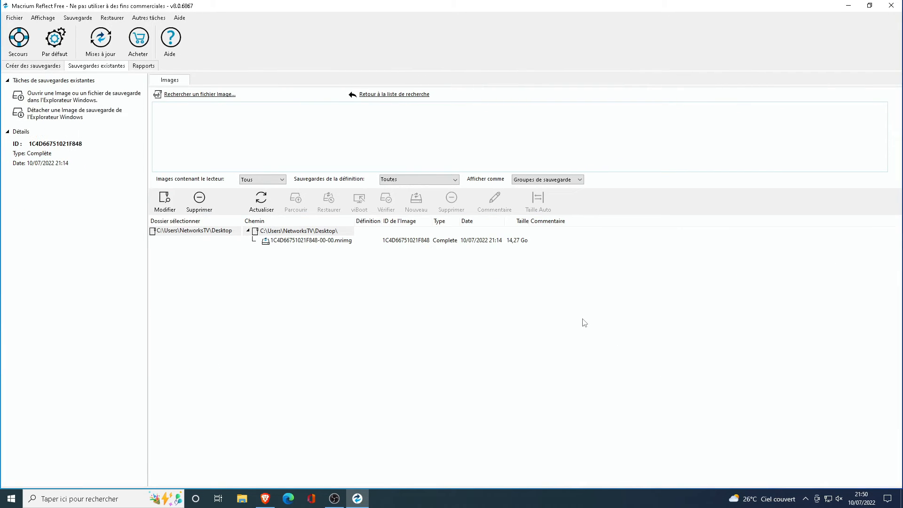
- Start restoring the loaded image, copy the NO NAME partition onto the SD (H:) disk, and extend it to fill the card
click(314, 241)
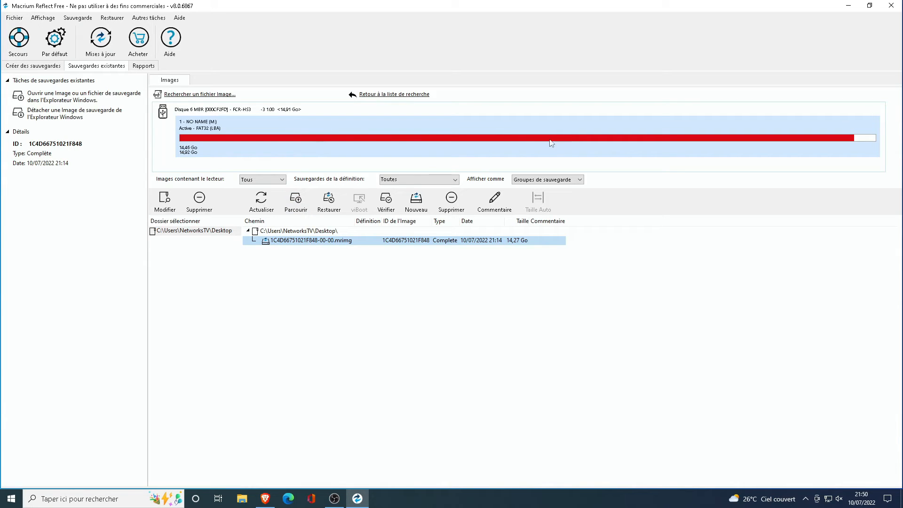
click(340, 205)
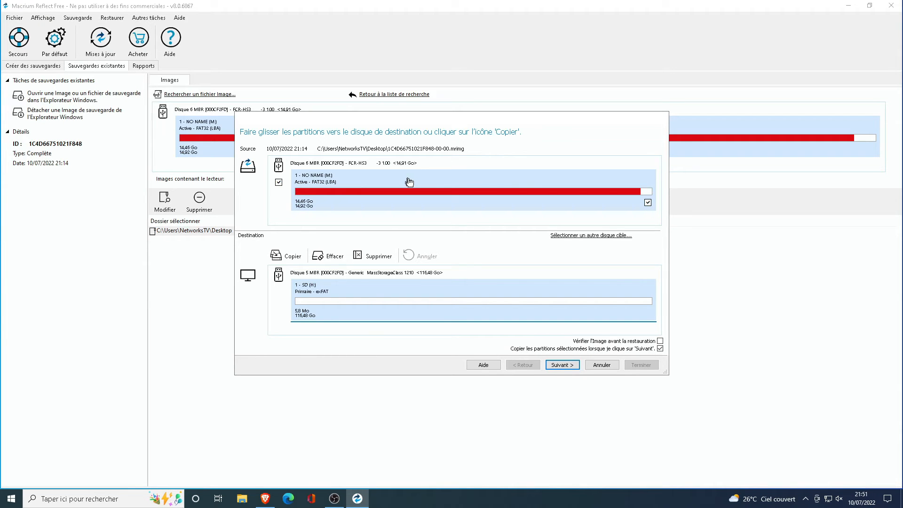
drag(409, 182, 359, 289)
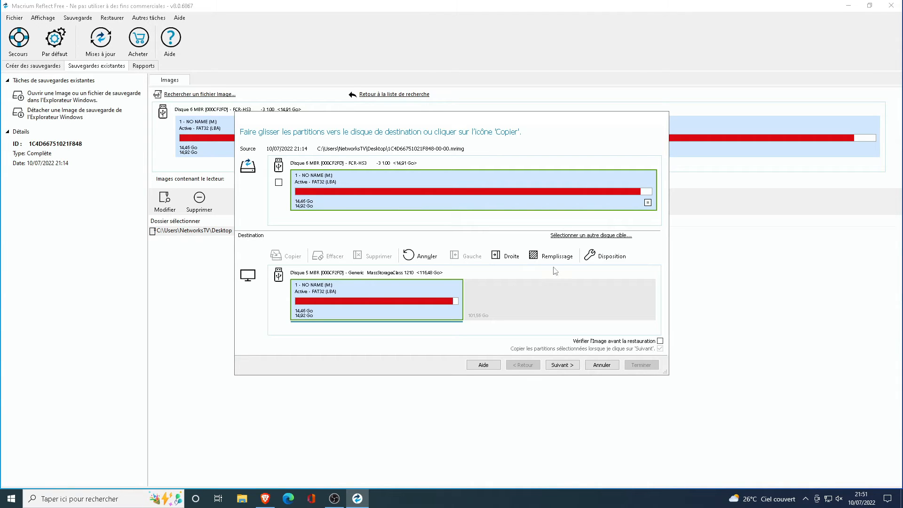
click(541, 256)
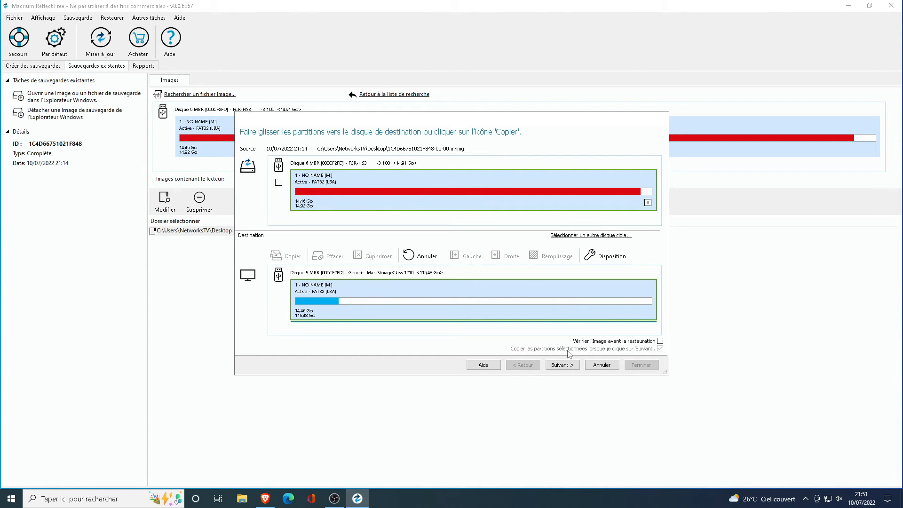
- Launch the restoration, accept overwriting all data on the SD (H:) volume, and close the report and the program once finished
click(573, 367)
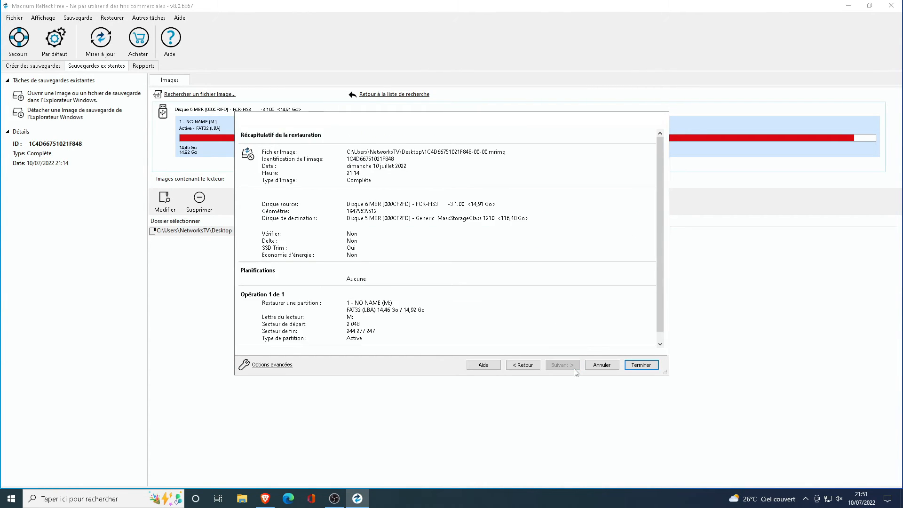
click(647, 367)
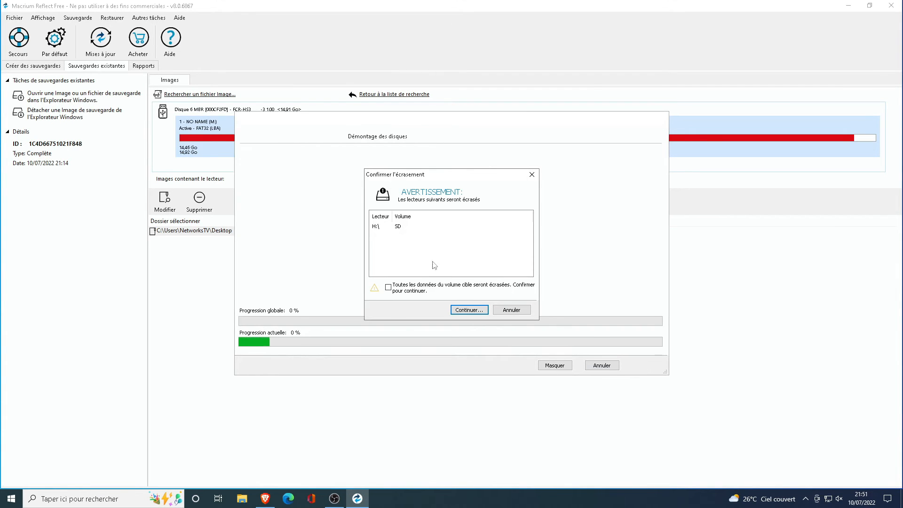
click(416, 288)
click(454, 310)
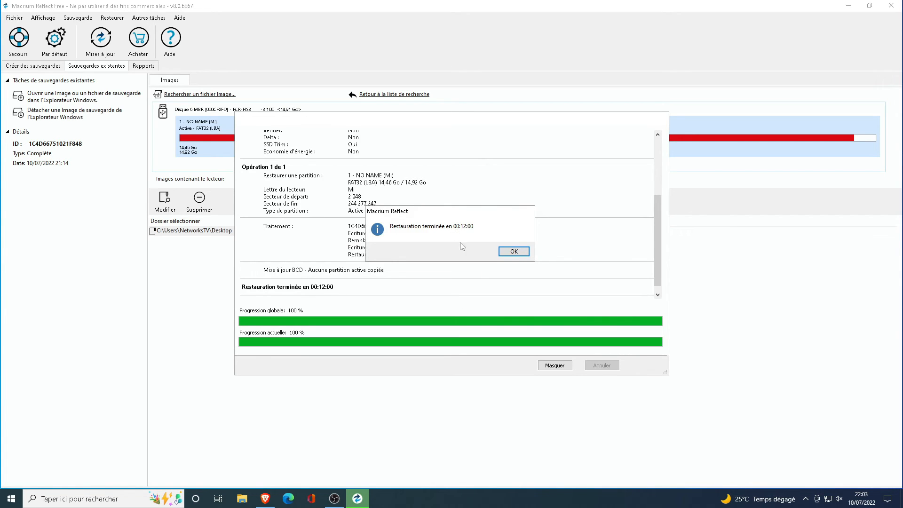
click(515, 251)
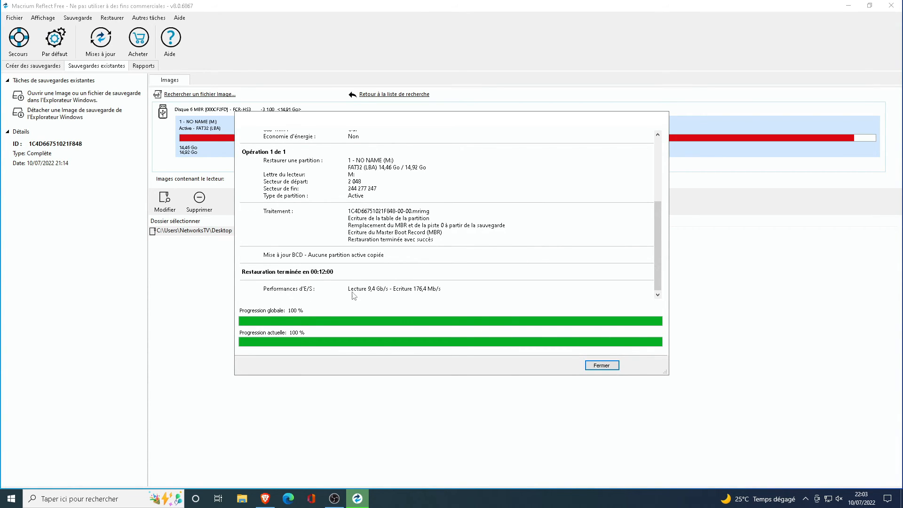
click(603, 366)
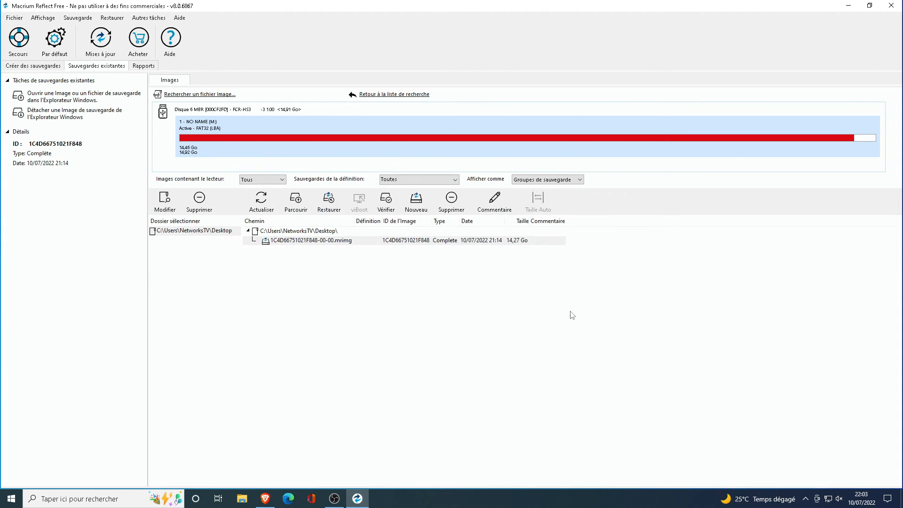
click(891, 5)
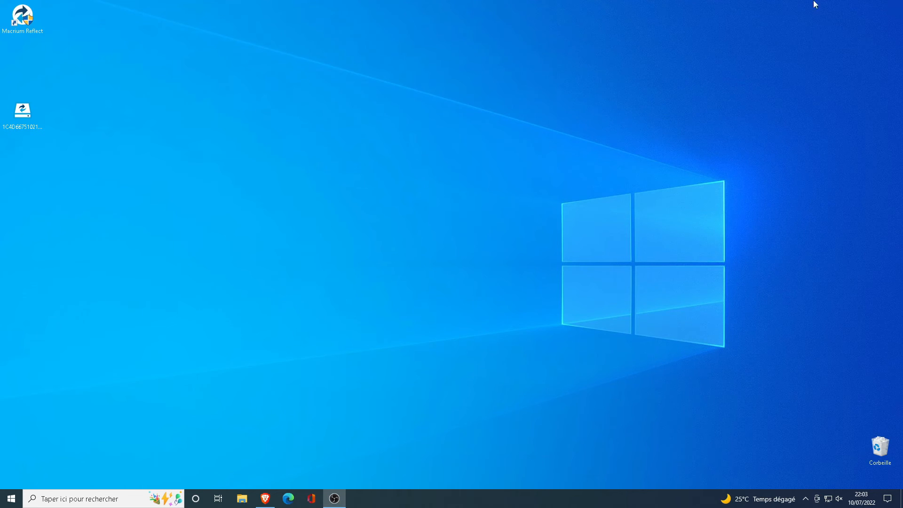
- Check the capacity and folders of Lecteur USB (H:) in File Explorer, then close the window
click(245, 494)
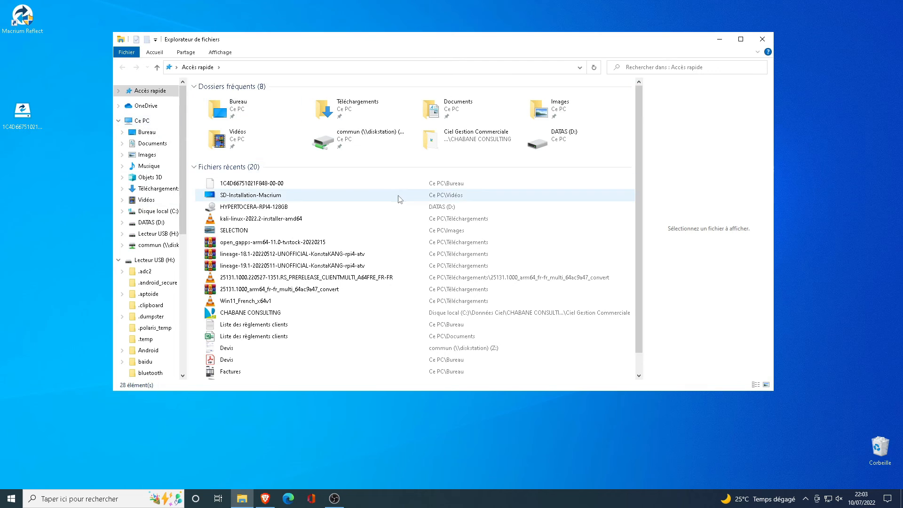
click(145, 124)
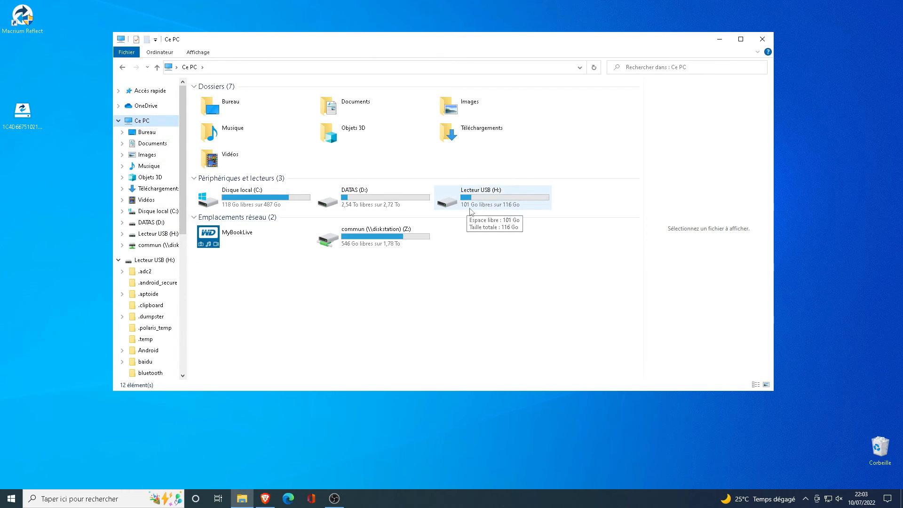
double_click(498, 208)
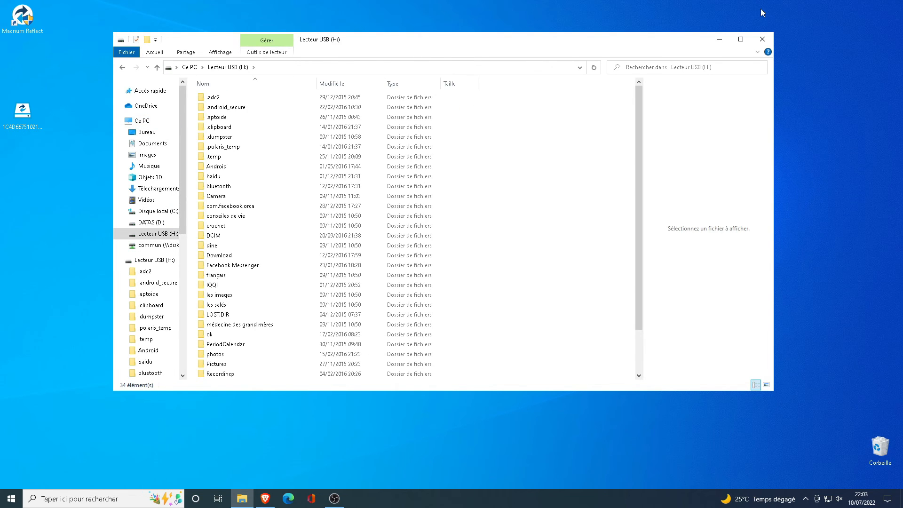
click(761, 40)
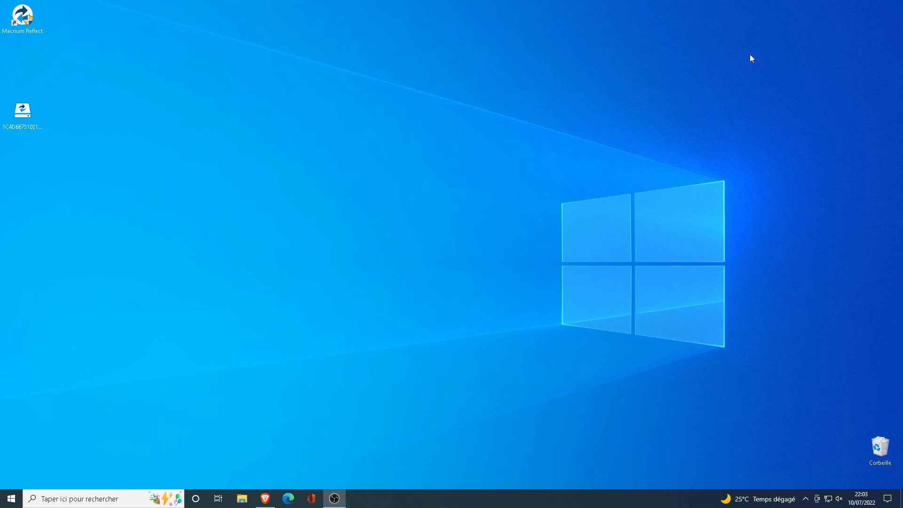
- Delete the 1C4D66751021F848-00-00 disk image file from the desktop
right_click(19, 119)
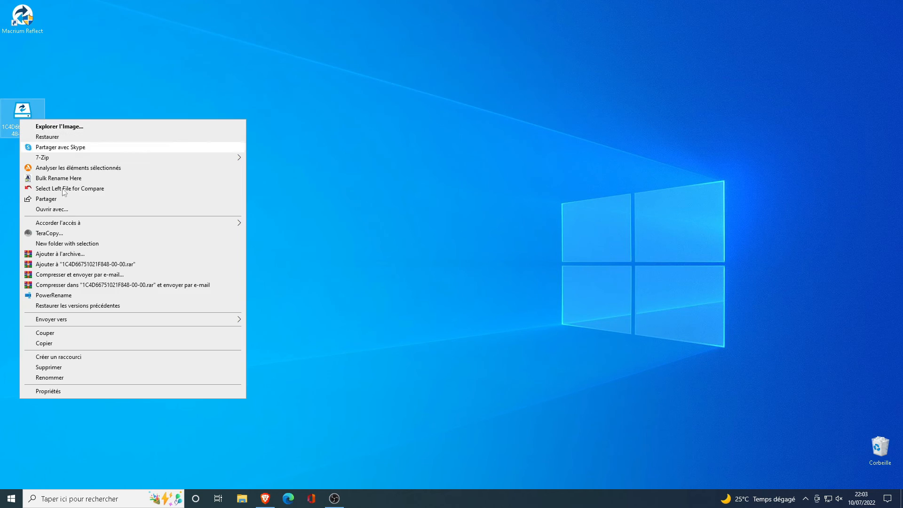
click(80, 368)
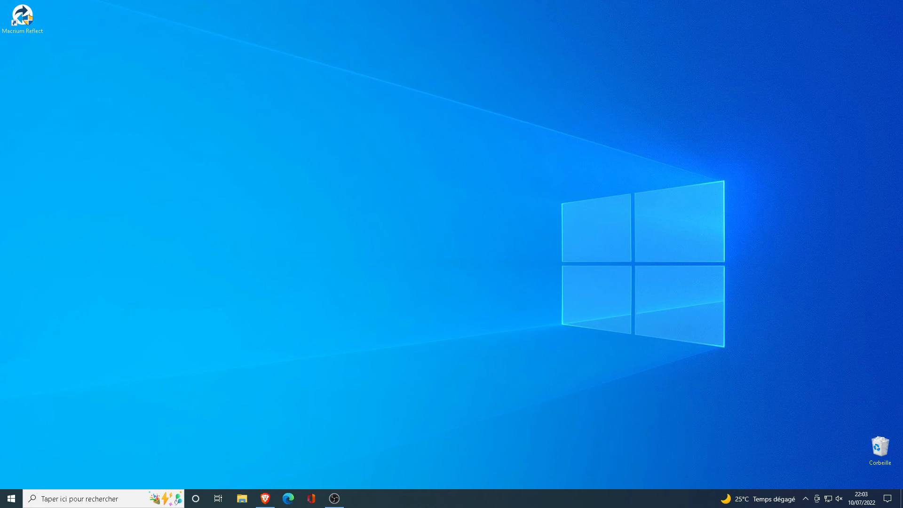